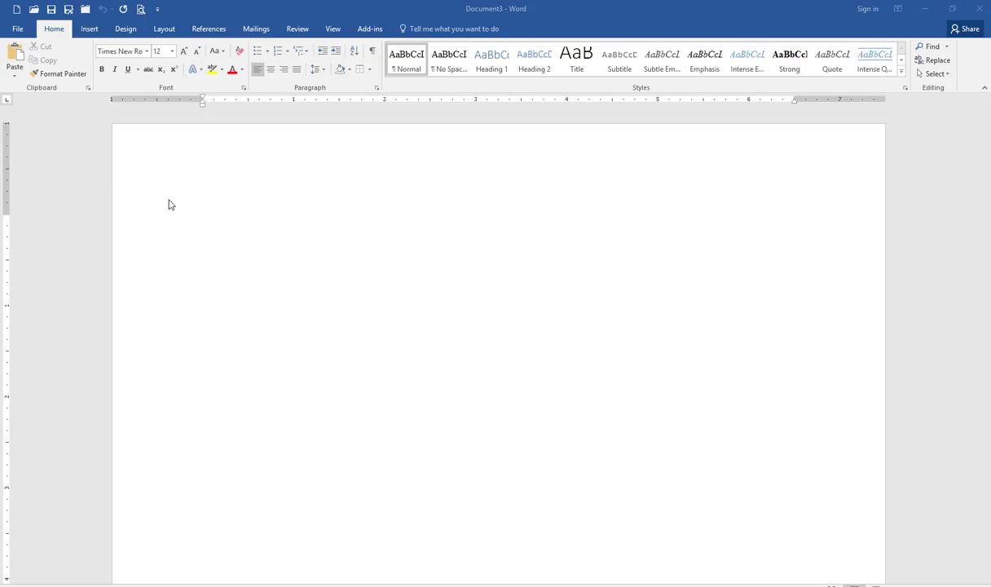
# Insert two tabs at the start of the document, then remove them
pyautogui.click(183, 206)
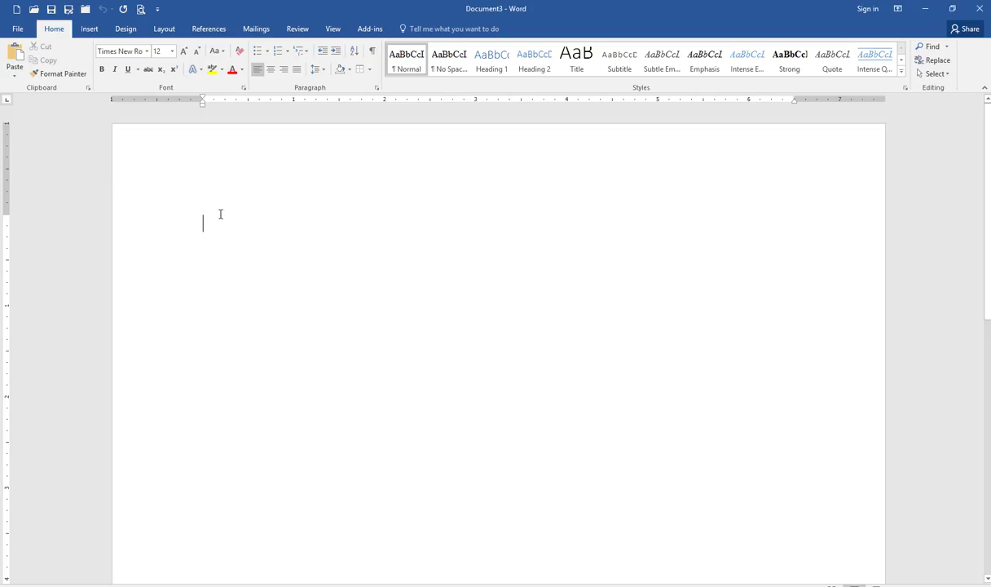
pyautogui.press('Tab')
pyautogui.press('Tab')
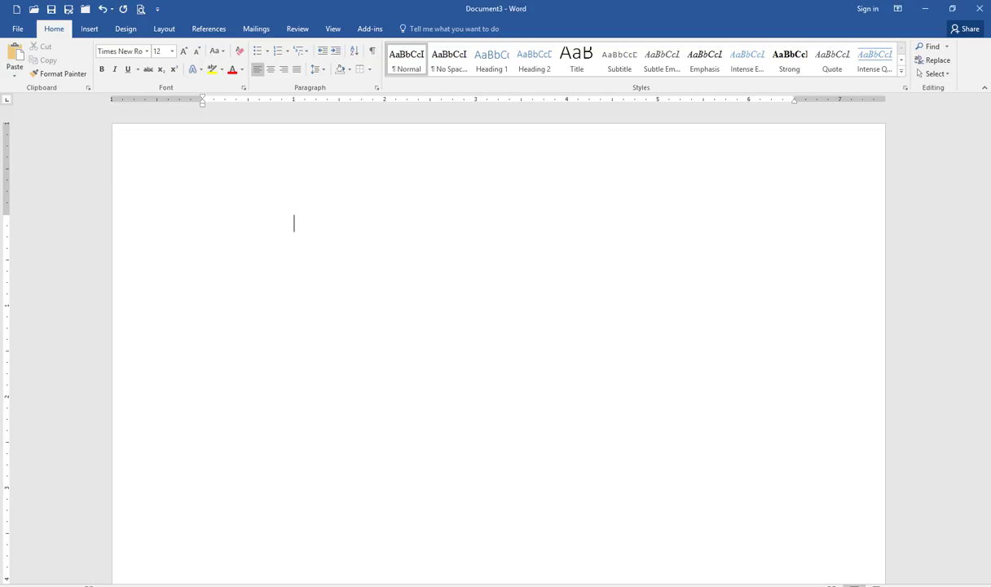
pyautogui.press('Tab')
pyautogui.press('Tab')
pyautogui.press('Tab')
pyautogui.press('BackSpace')
pyautogui.press('BackSpace')
pyautogui.press('BackSpace')
pyautogui.press('BackSpace')
pyautogui.press('BackSpace')
# Check the ruler and cycle the tab selector through center, right, decimal and bar back to left
pyautogui.click(337, 31)
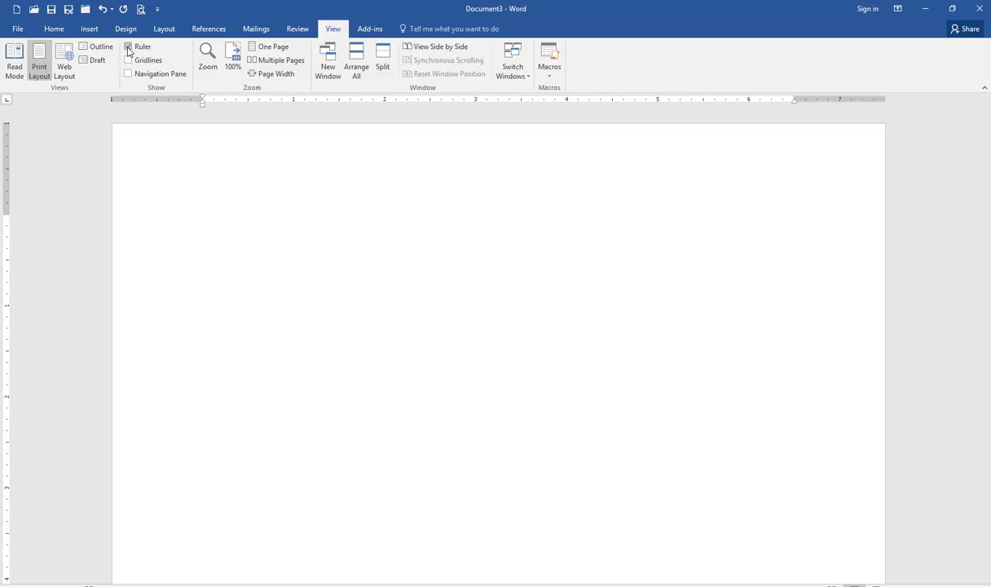
pyautogui.click(60, 33)
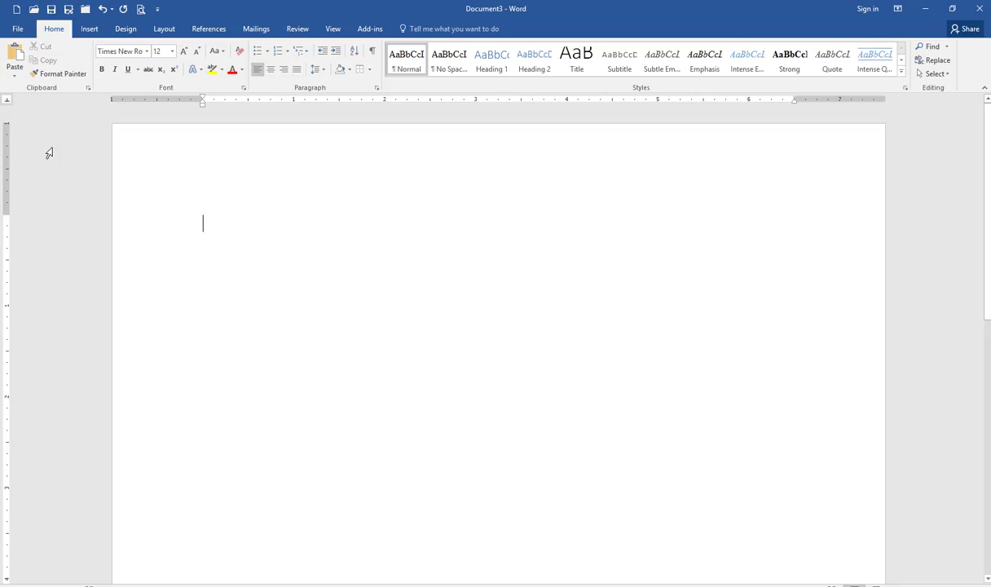
pyautogui.click(8, 101)
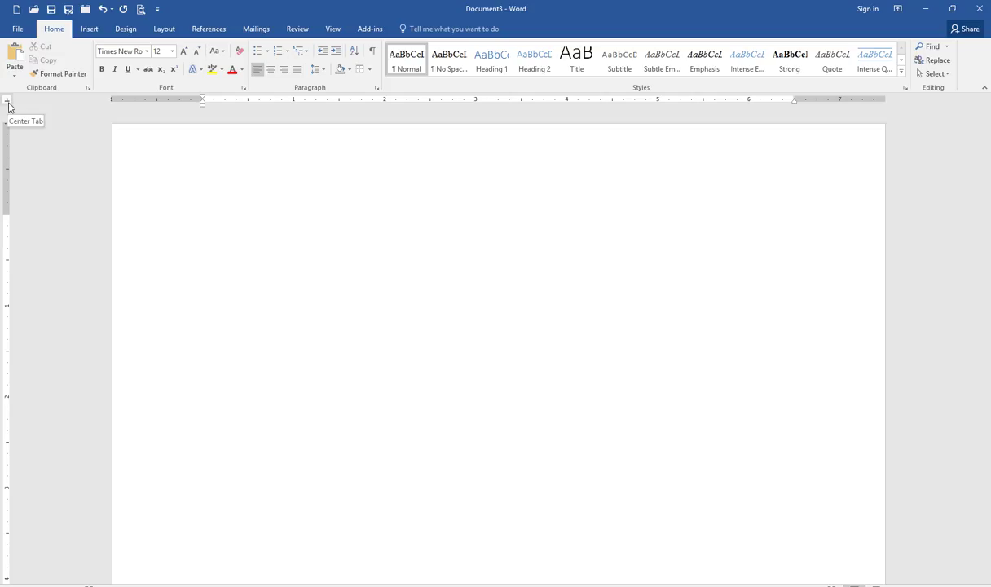
pyautogui.click(8, 103)
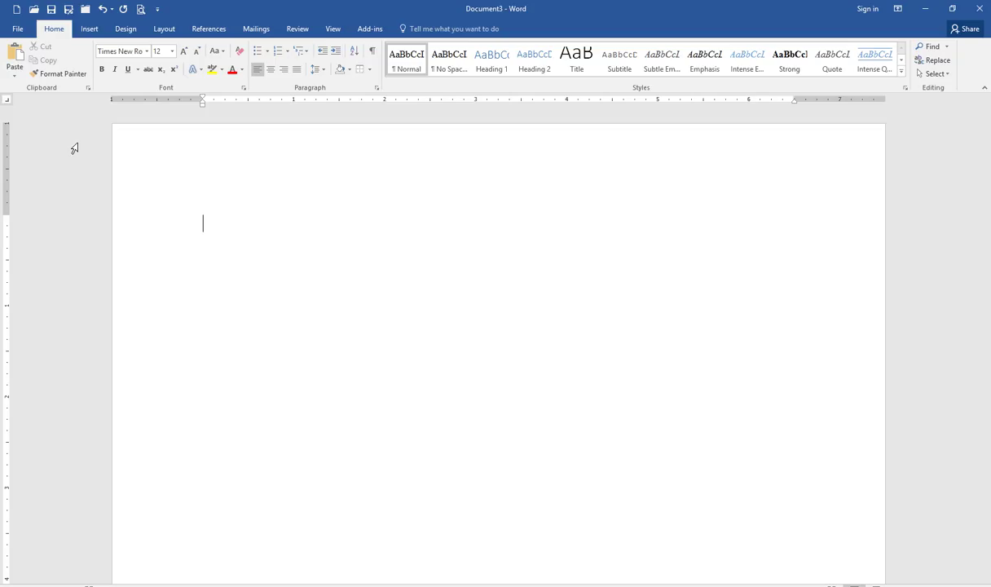
pyautogui.click(9, 101)
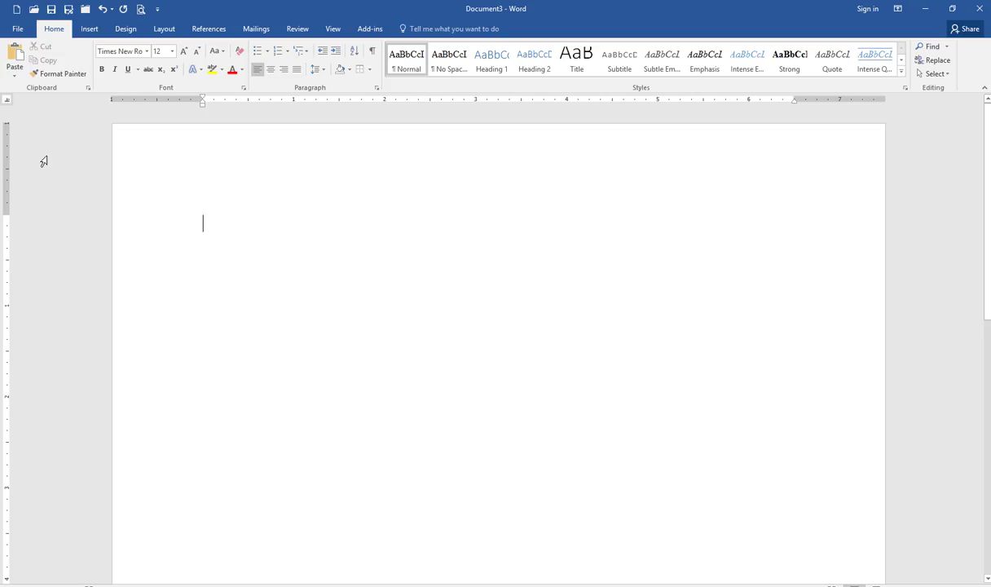
pyautogui.click(10, 104)
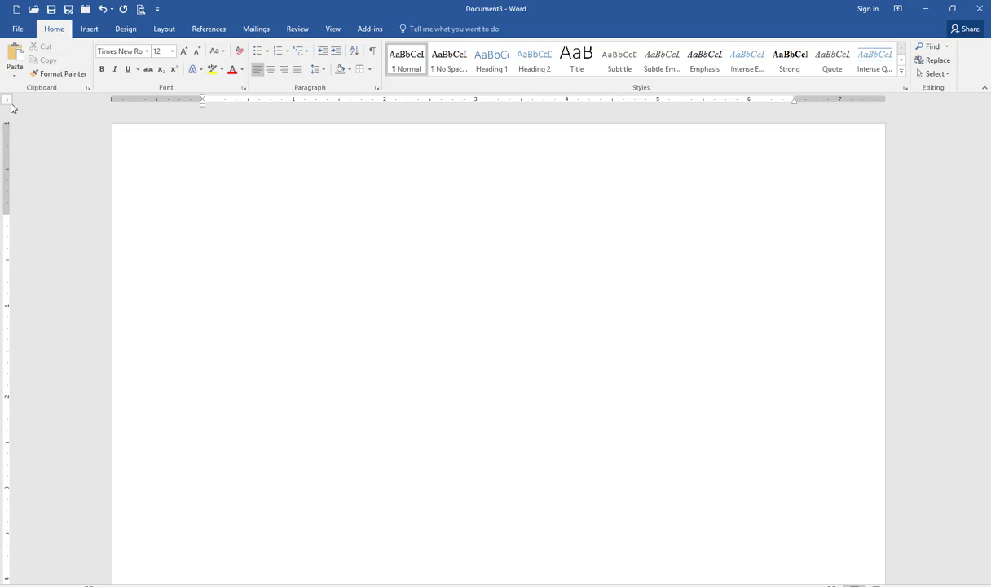
pyautogui.click(9, 104)
pyautogui.click(9, 105)
pyautogui.click(9, 104)
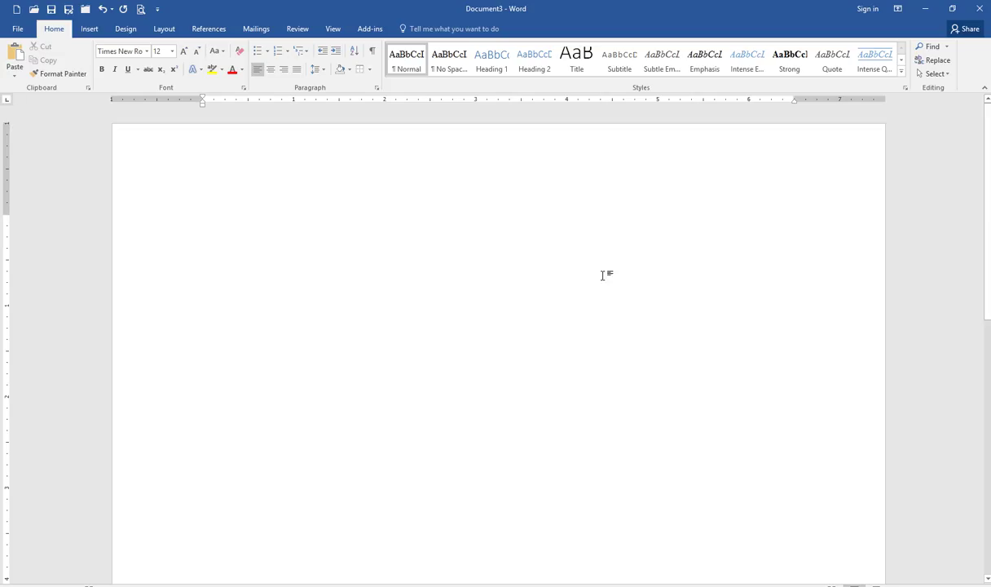
pyautogui.click(247, 580)
pyautogui.click(142, 570)
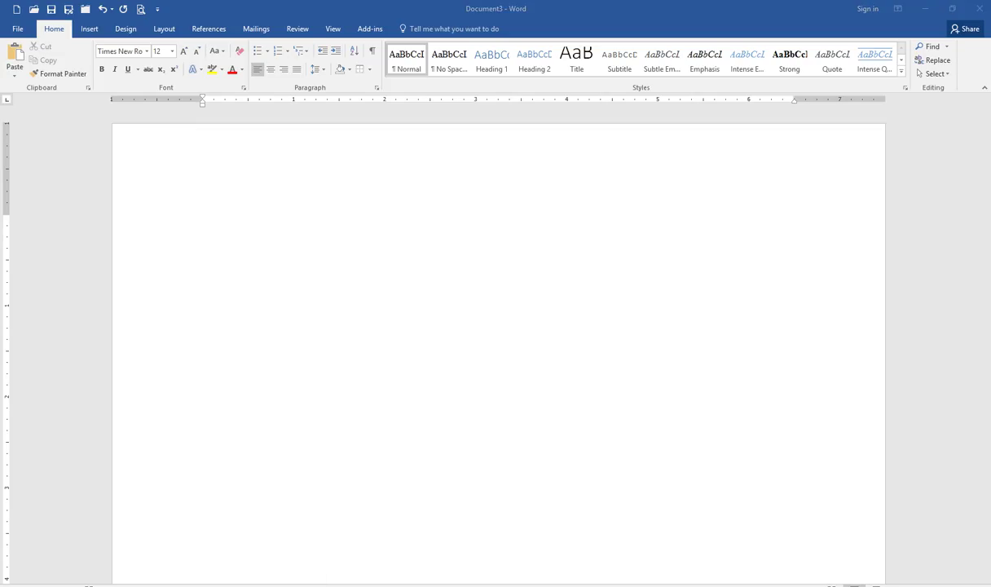
# Type 'FBLA Fall Fundraiser' and '2016' on separate lines, followed by an empty line
pyautogui.click(231, 219)
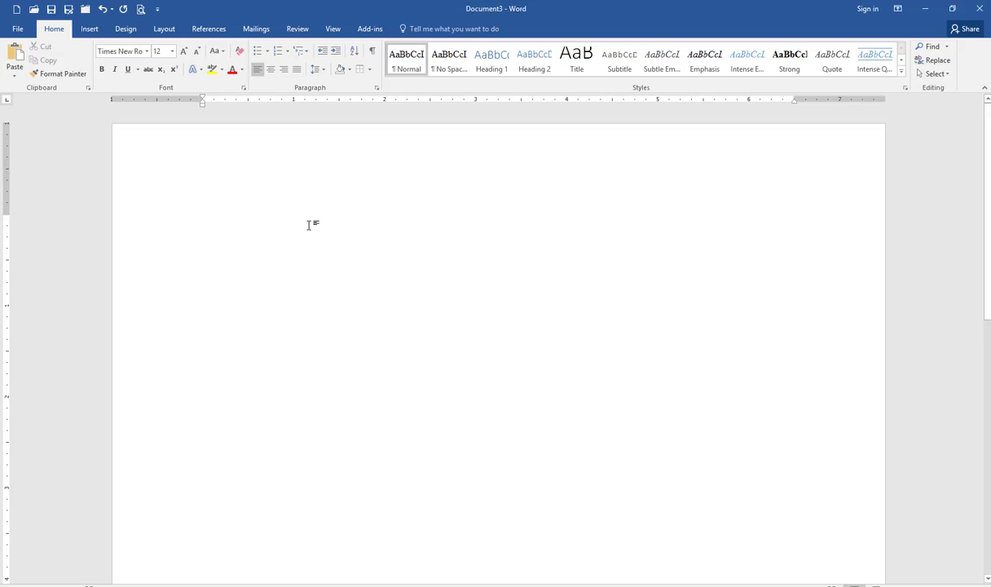
pyautogui.write('FBLA ')
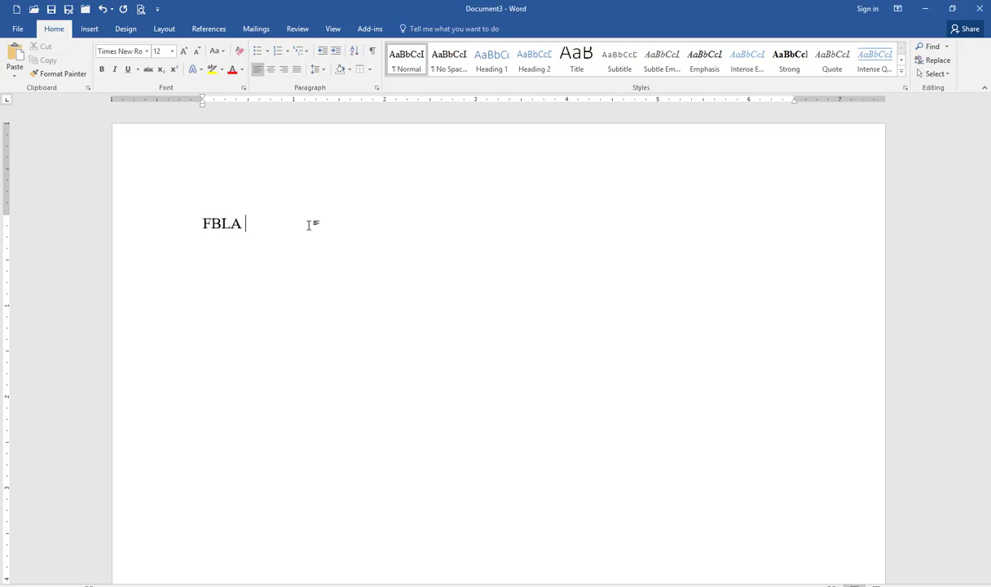
pyautogui.write('Fall Funder')
pyautogui.press('BackSpace')
pyautogui.press('BackSpace')
pyautogui.write('raiser')
pyautogui.press('Return')
pyautogui.write('2016')
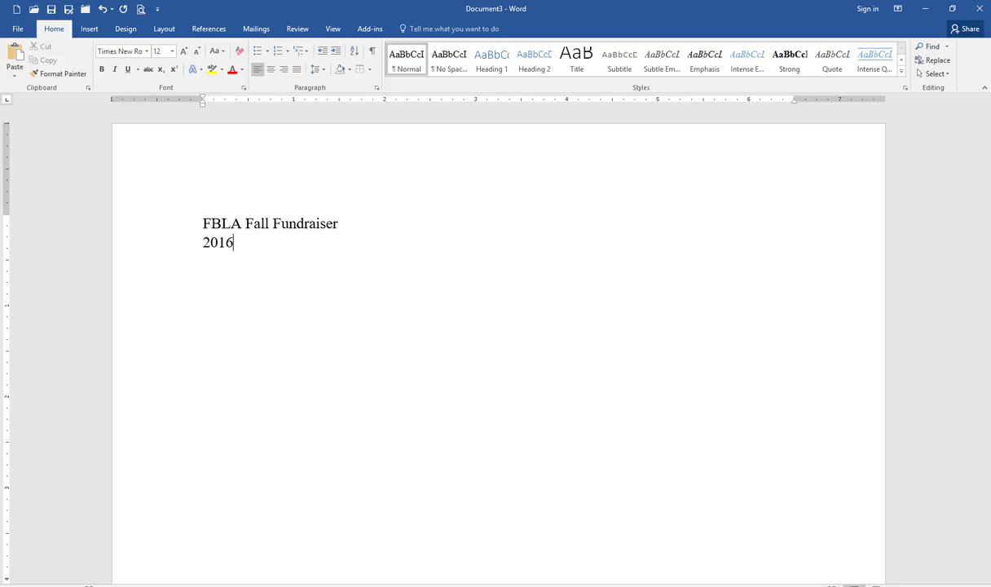
pyautogui.press('Return')
pyautogui.press('Return')
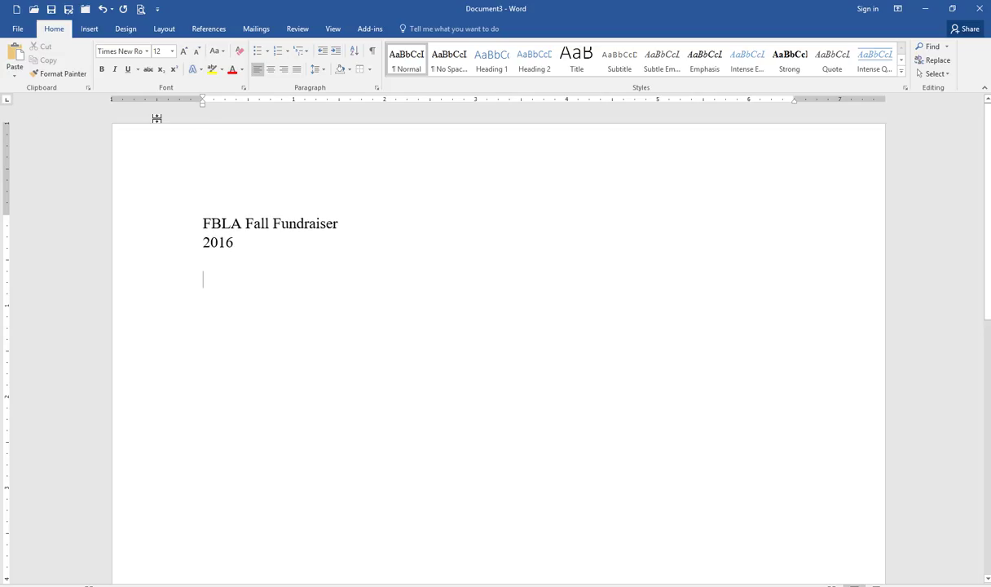
# Set left tab stops on the empty line at 1 inch and about 2.75 inches, removing the extra one
pyautogui.click(272, 101)
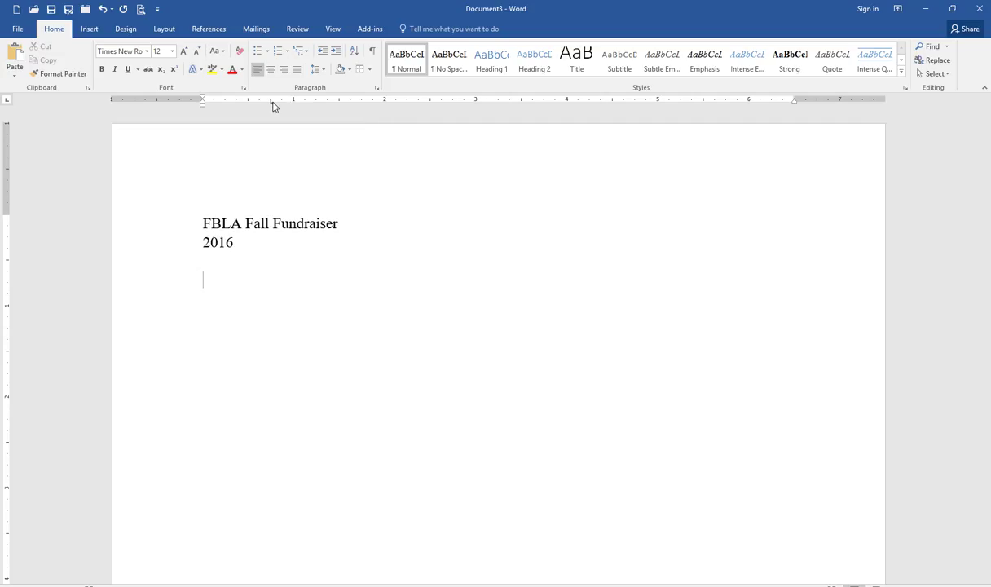
pyautogui.moveTo(271, 101); pyautogui.dragTo(335, 106)
pyautogui.click(369, 105)
pyautogui.click(407, 104)
pyautogui.click(461, 104)
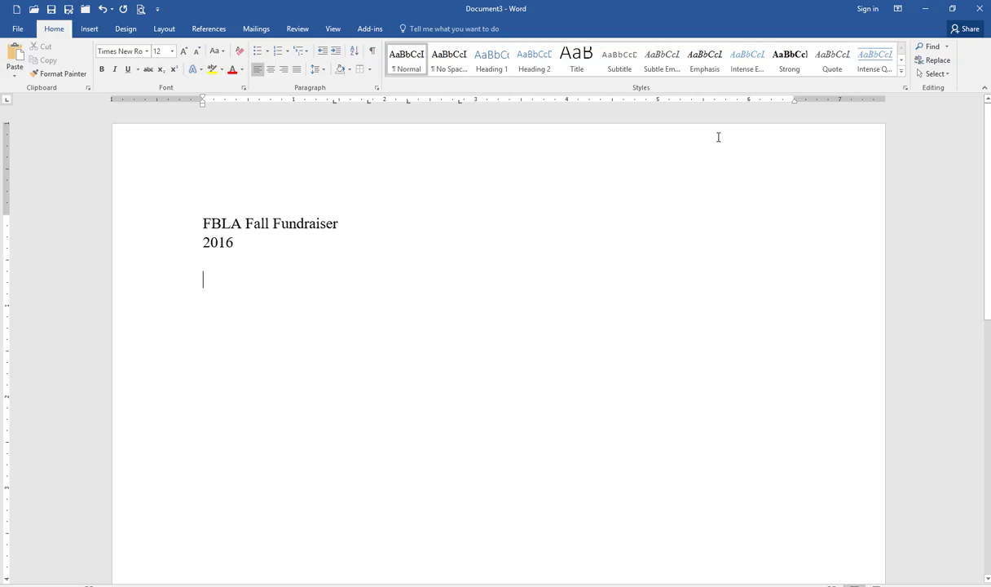
pyautogui.click(460, 103)
pyautogui.moveTo(460, 111); pyautogui.dragTo(397, 165)
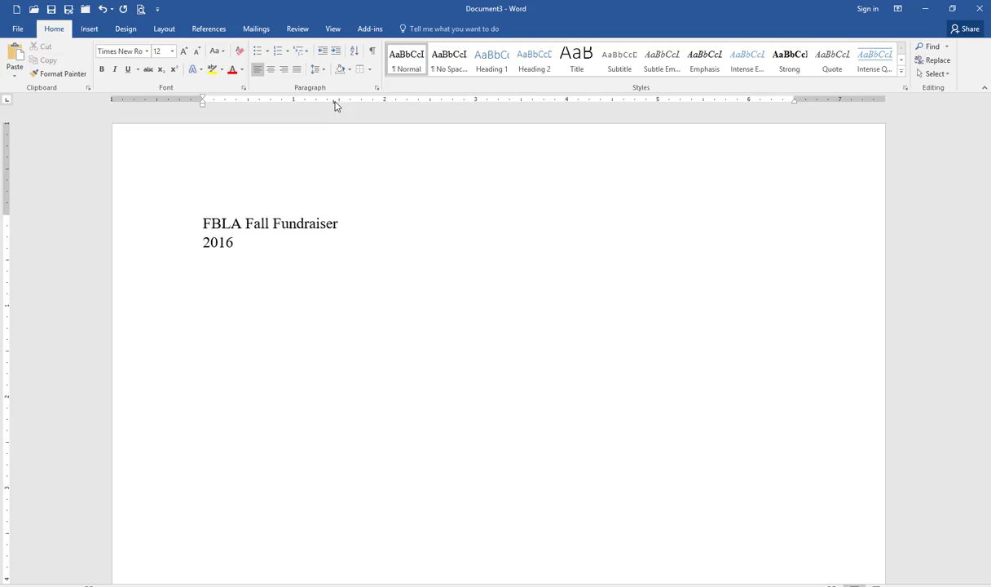
pyautogui.moveTo(336, 105); pyautogui.dragTo(297, 103)
# Pick a tab type and add stops for the Grade and Amount columns plus a 1-inch left tab
pyautogui.click(7, 101)
pyautogui.click(6, 101)
pyautogui.click(7, 101)
pyautogui.click(6, 101)
pyautogui.click(7, 101)
pyautogui.click(454, 104)
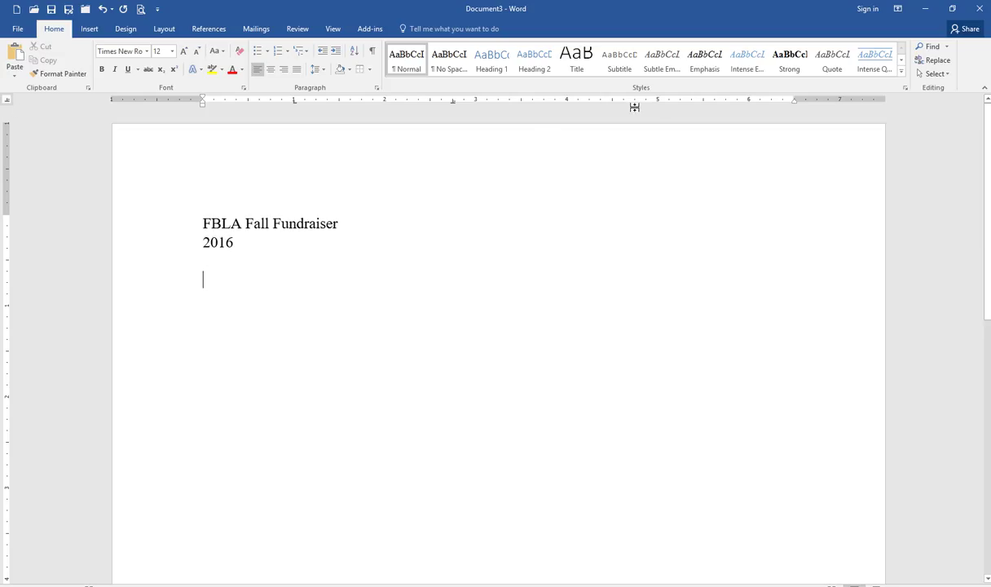
pyautogui.click(737, 101)
pyautogui.click(293, 100)
pyautogui.click(452, 100)
# Remove the extra line and tab to the 1-inch stop on the line below 2016
pyautogui.press('BackSpace')
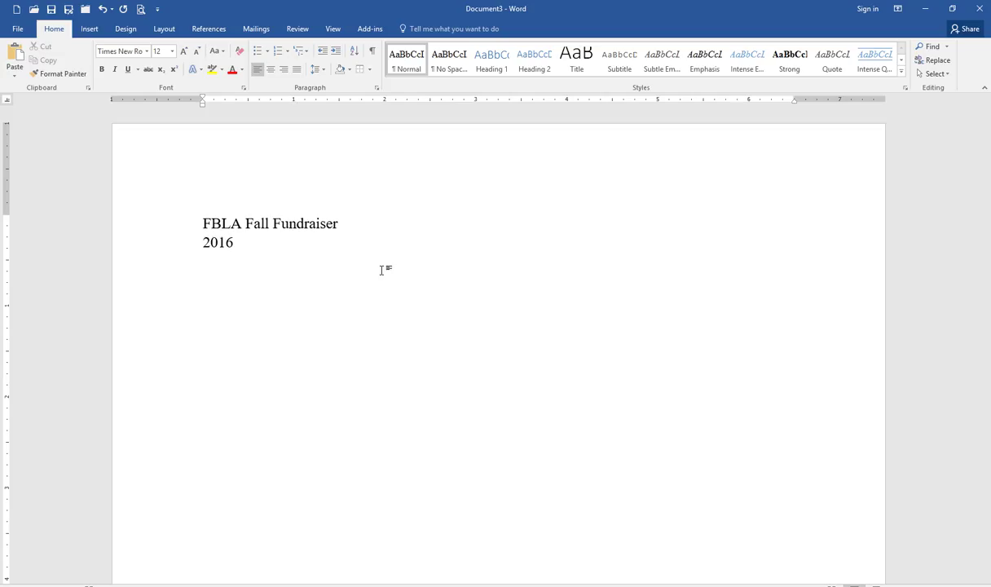
pyautogui.click(381, 270)
pyautogui.press('Tab')
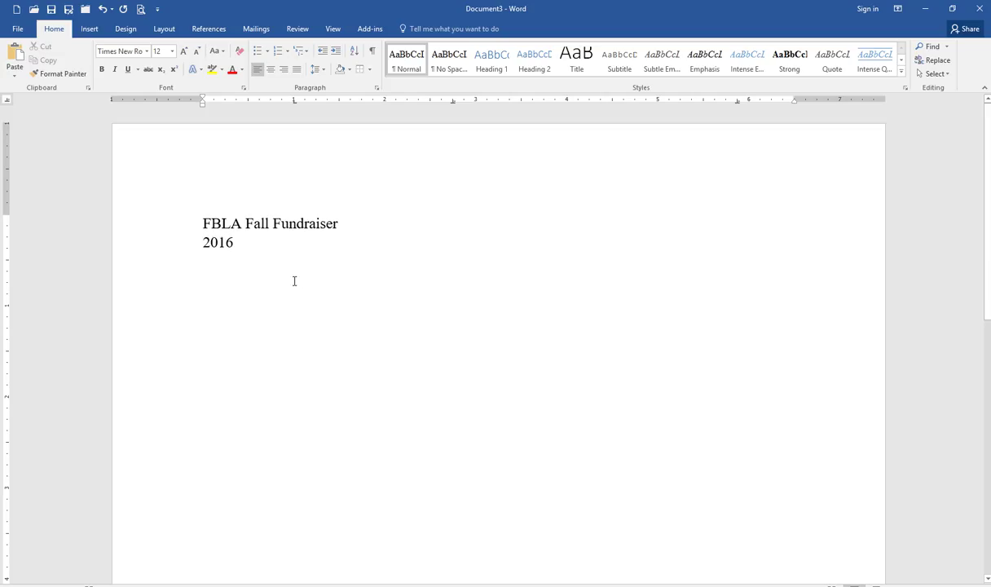
# Type the tabbed heading Name, Grade, Amount and start a new line below it
pyautogui.write('Name                                ')
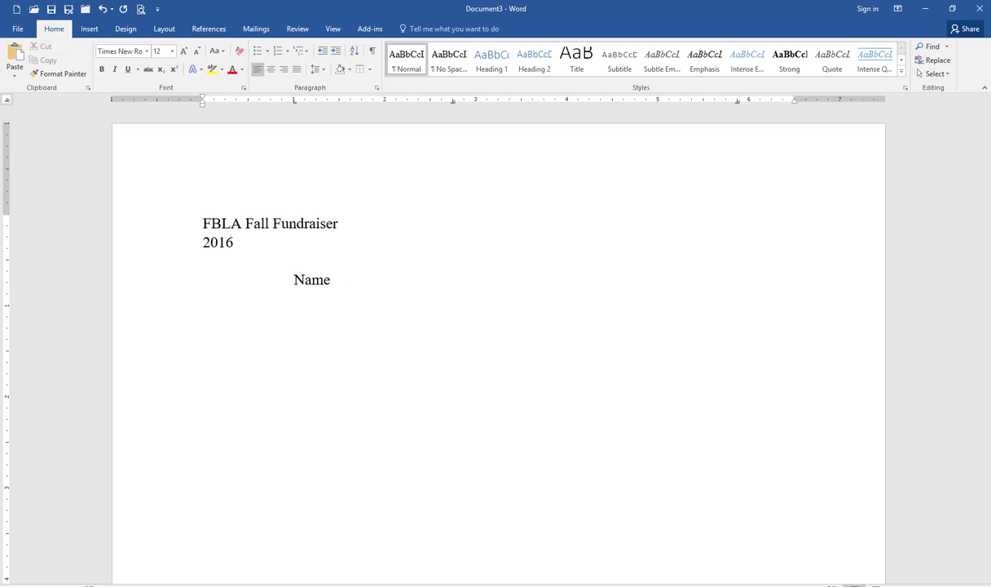
pyautogui.write('Grade')
pyautogui.press('Tab')
pyautogui.write('Amount')
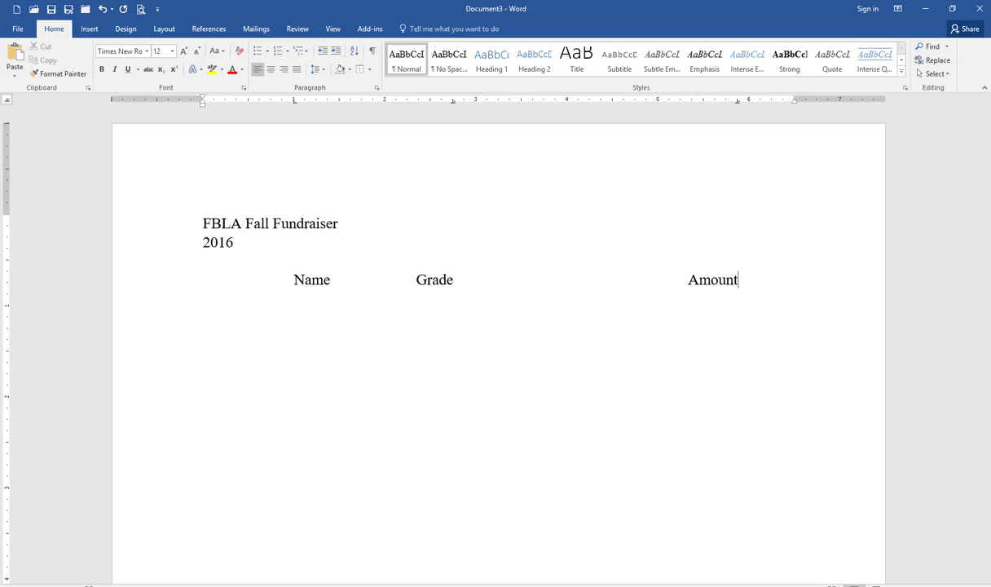
pyautogui.press('Return')
pyautogui.press('Return')
# Enter the first student row: the student's name, grade 10 and amount $245.55
pyautogui.press('Tab')
pyautogui.write('Persh')
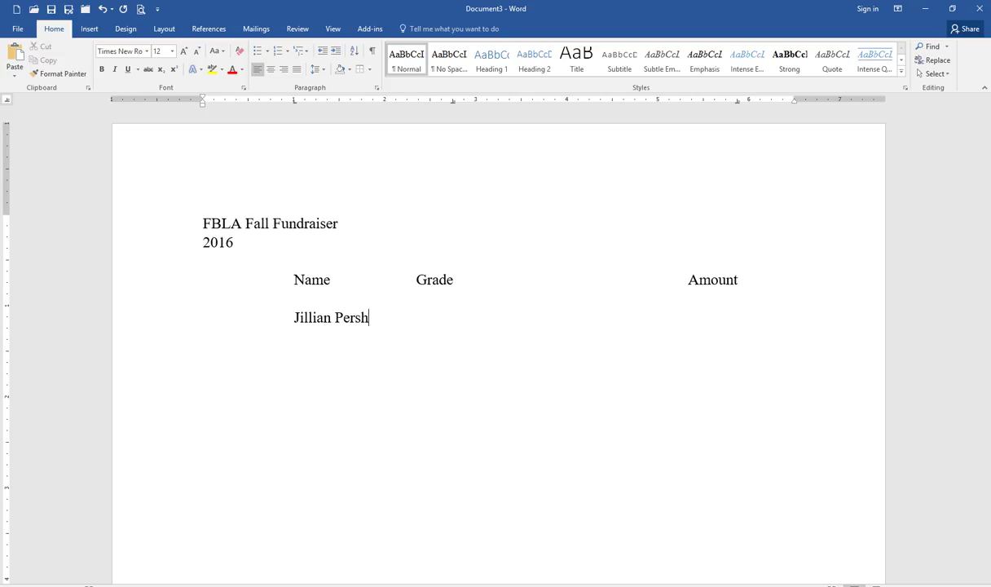
pyautogui.press('BackSpace')
pyautogui.write('ing')
pyautogui.press('Tab')
pyautogui.write('10')
pyautogui.press('Tab')
pyautogui.write('42')
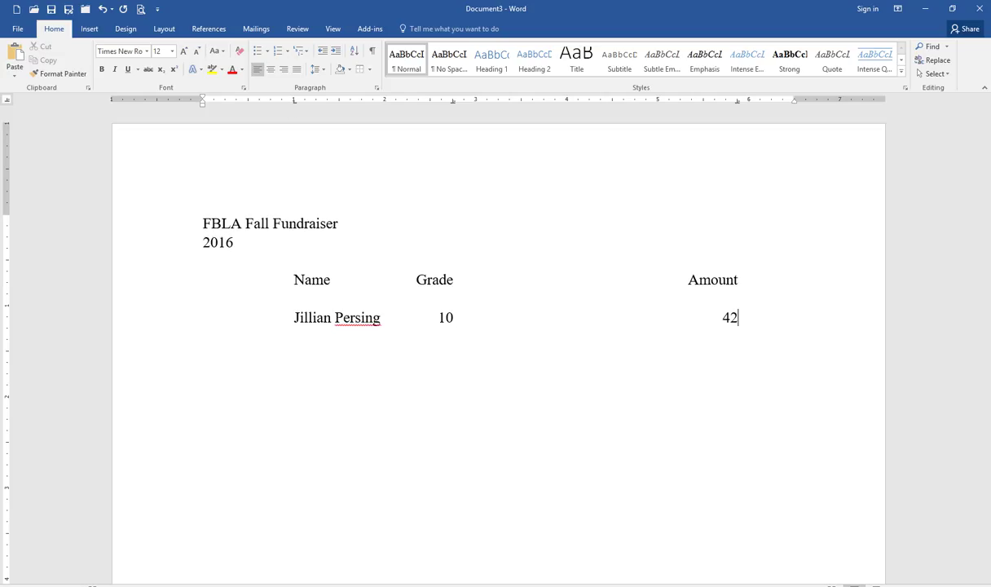
pyautogui.write('45')
pyautogui.press('BackSpace')
pyautogui.press('BackSpace')
pyautogui.press('BackSpace')
pyautogui.press('BackSpace')
pyautogui.write('$245.55')
pyautogui.press('Return')
# Add the next two student rows: grade 9 with 45.60, and grade 9 with 58.33
pyautogui.press('Tab')
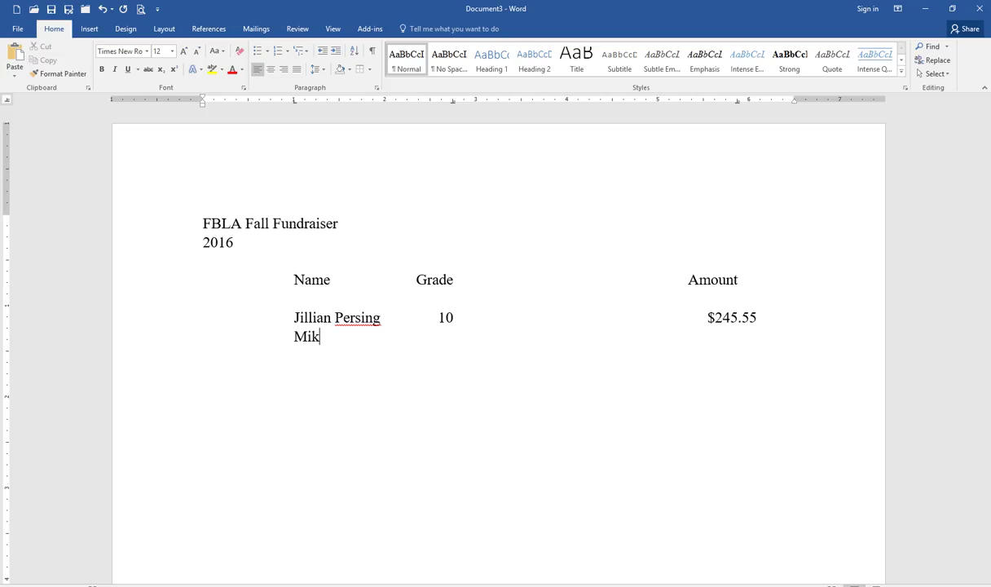
pyautogui.press('Tab')
pyautogui.write('9')
pyautogui.press('Tab')
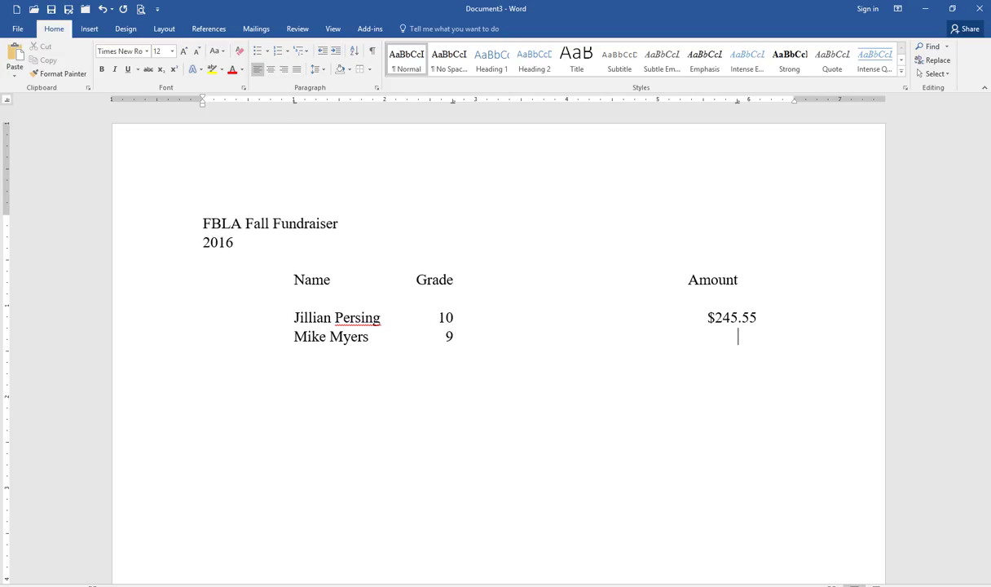
pyautogui.write('45.60')
pyautogui.press('Tab')
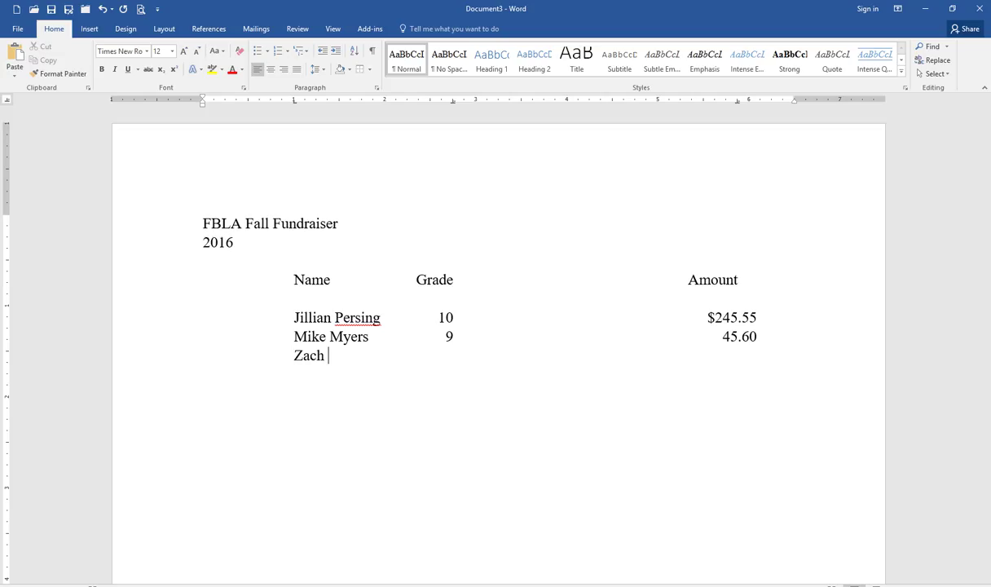
pyautogui.press('Tab')
pyautogui.write('9\t58.33')
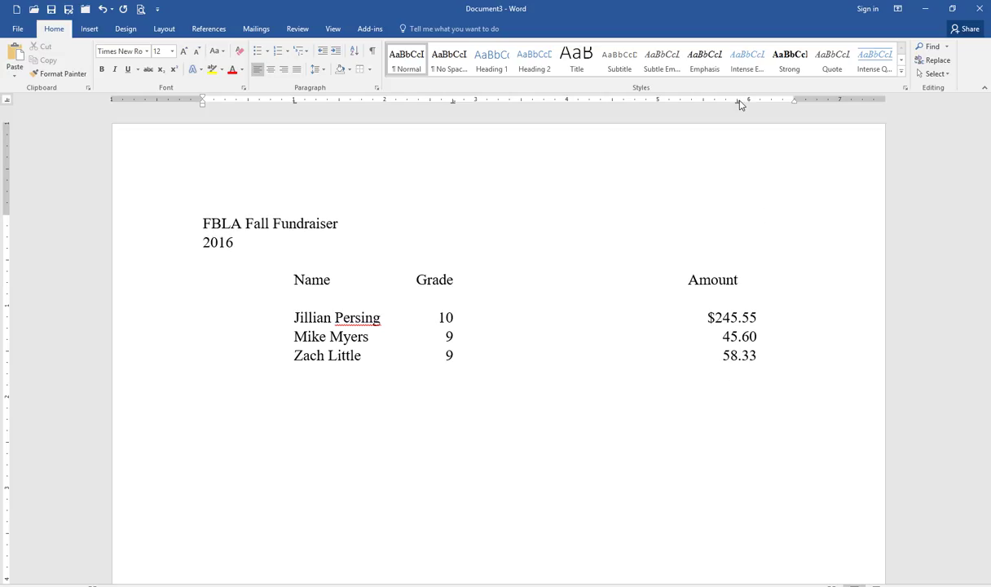
# Re-enter the digits of the first row's amount so it reads $245.55
pyautogui.click(751, 319)
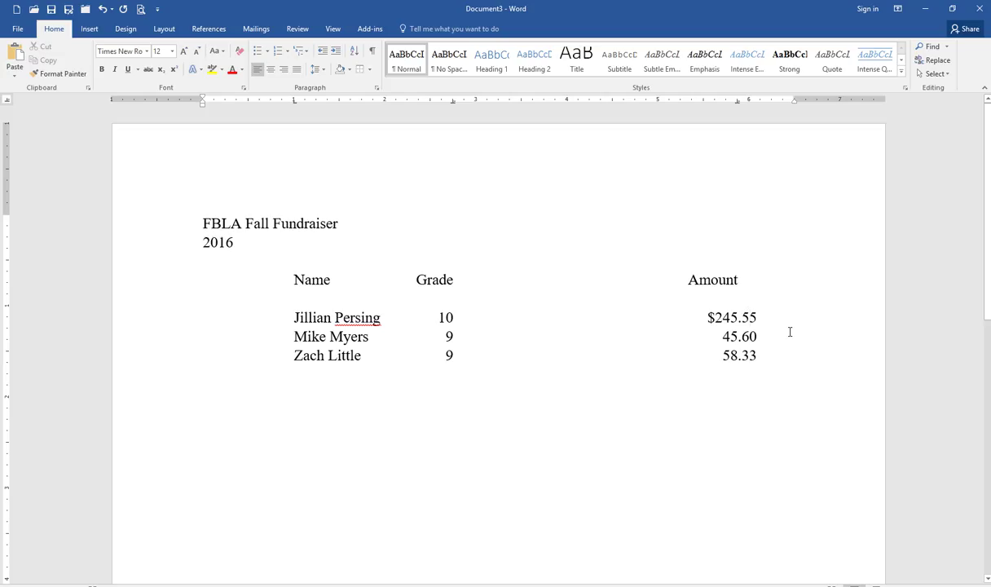
pyautogui.press('Delete')
pyautogui.press('Down')
pyautogui.press('Up')
pyautogui.write('6')
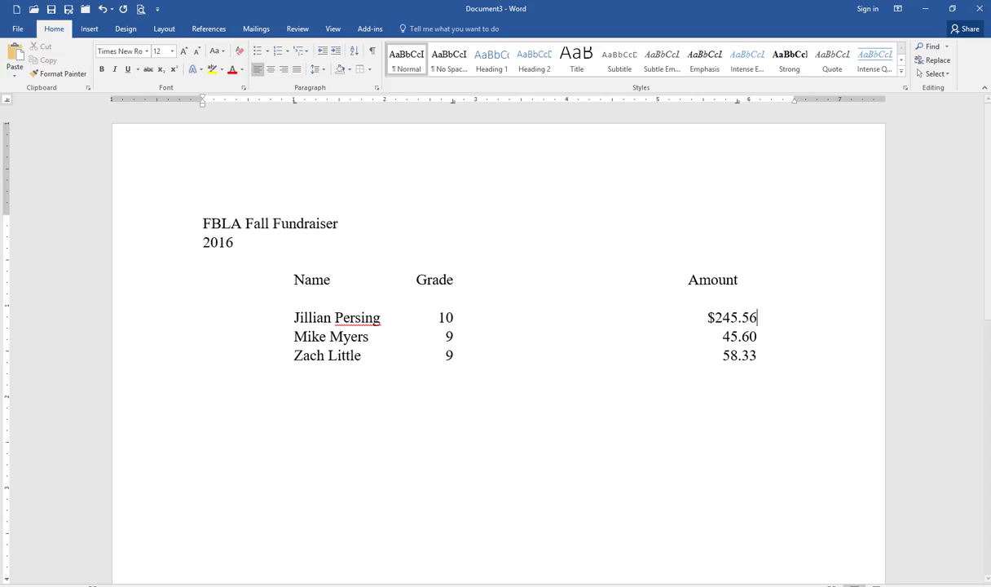
pyautogui.press('BackSpace')
pyautogui.write('5')
pyautogui.press('Left')
pyautogui.press('Left')
pyautogui.press('Left')
pyautogui.press('Left')
pyautogui.press('BackSpace')
pyautogui.write('4')
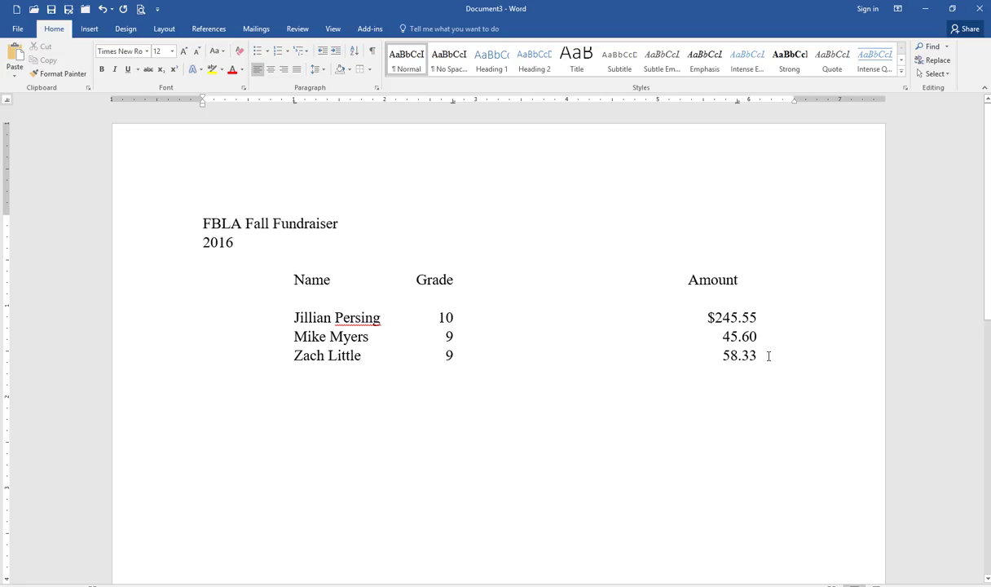
# Add a fourth student row with grade 12 and amount 175.00
pyautogui.press('Return')
pyautogui.press('Tab')
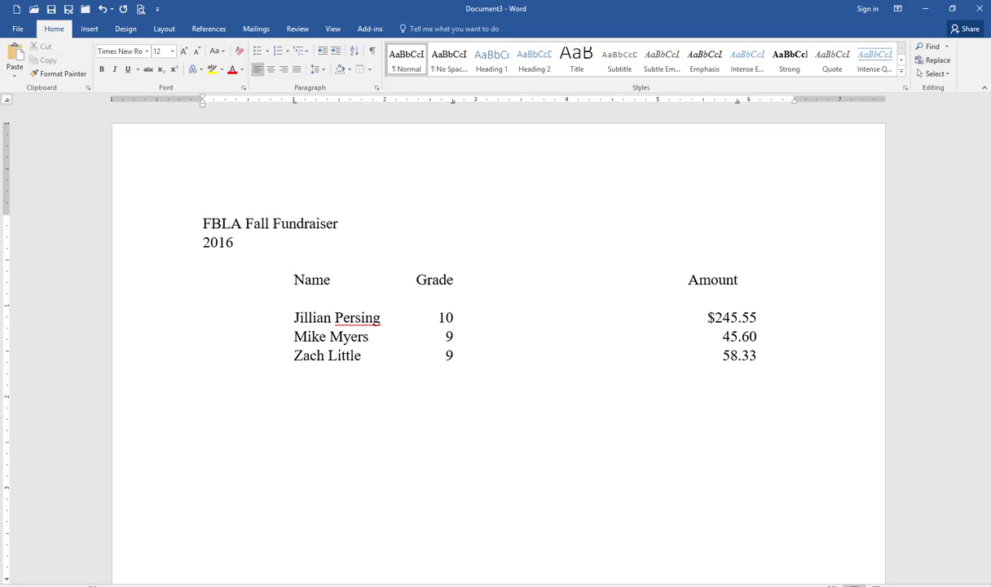
pyautogui.press('Tab')
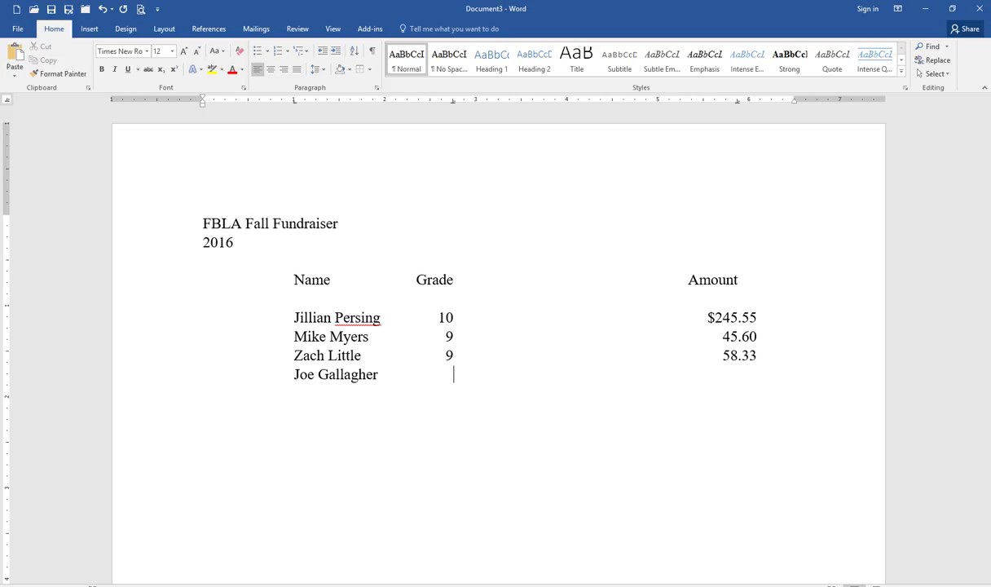
pyautogui.write('12')
pyautogui.press('Tab')
pyautogui.write('175.00')
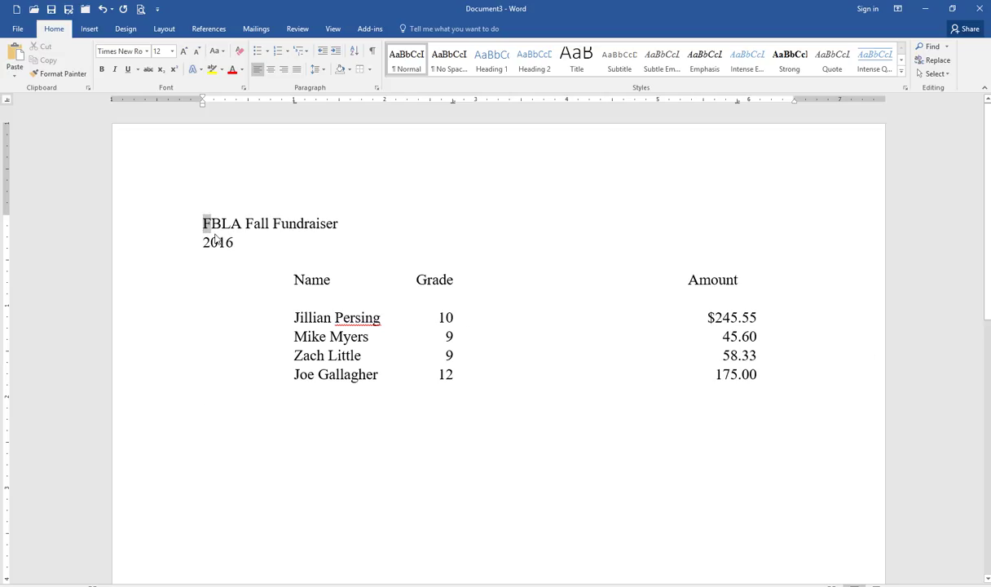
# Center the 'FBLA Fall Fundraiser' and '2016' lines, then deselect them
pyautogui.moveTo(204, 223); pyautogui.dragTo(230, 242)
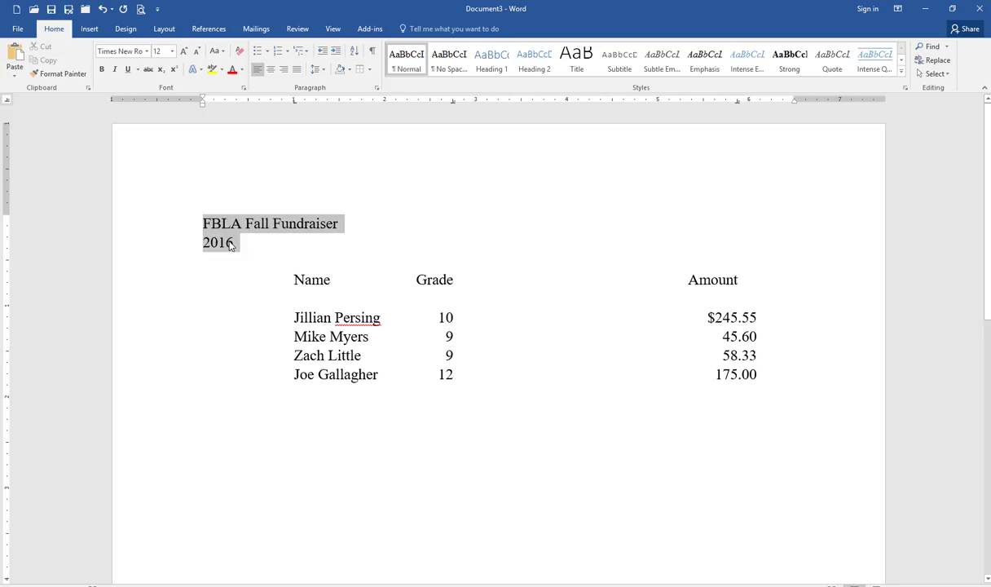
pyautogui.click(273, 70)
pyautogui.click(527, 300)
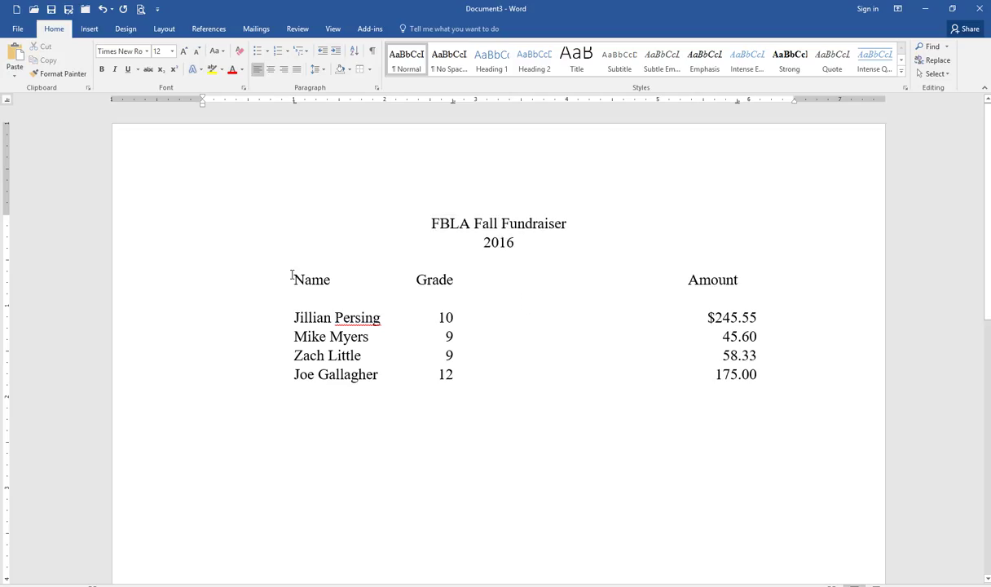
# On the heading and list rows, drag Name's tab left, Grade's right, and Amount's closer in
pyautogui.moveTo(293, 277); pyautogui.dragTo(764, 372)
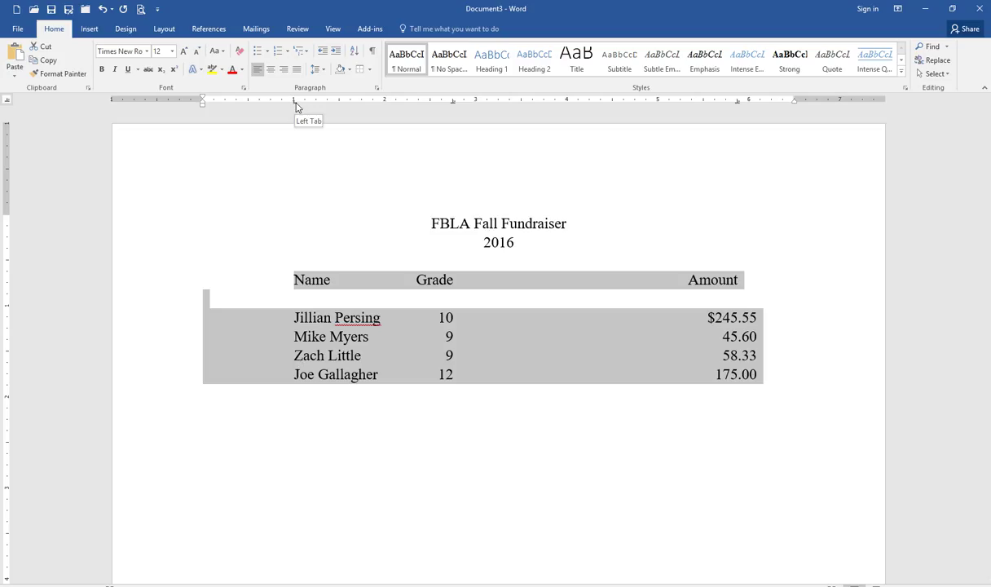
pyautogui.moveTo(295, 105); pyautogui.dragTo(232, 105)
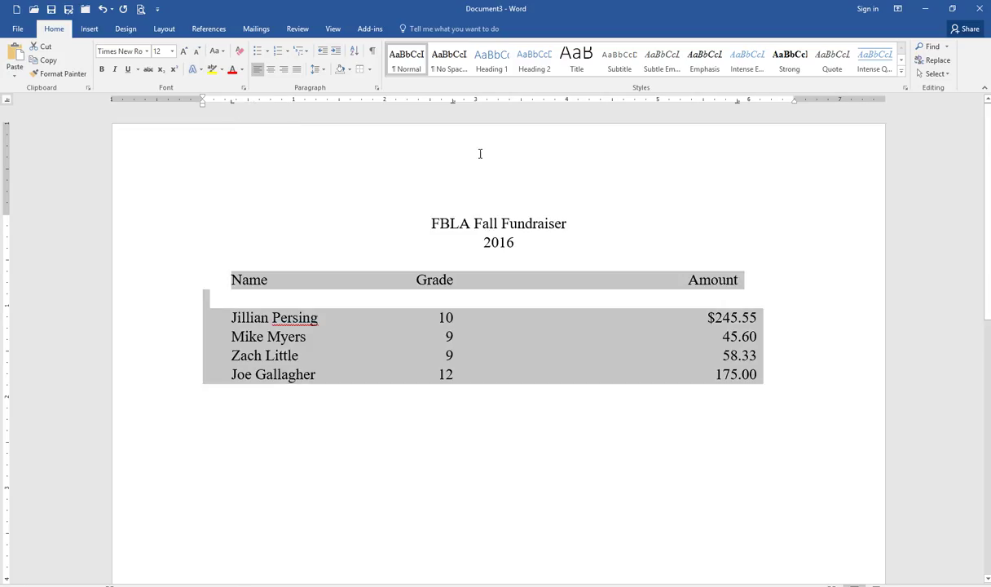
pyautogui.moveTo(454, 103); pyautogui.dragTo(504, 105)
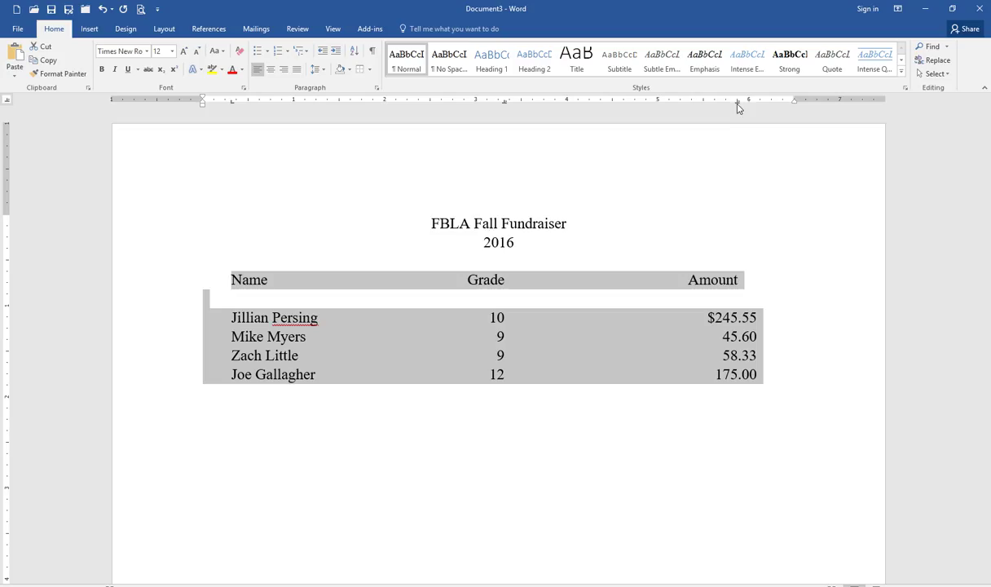
pyautogui.moveTo(738, 106); pyautogui.dragTo(739, 105)
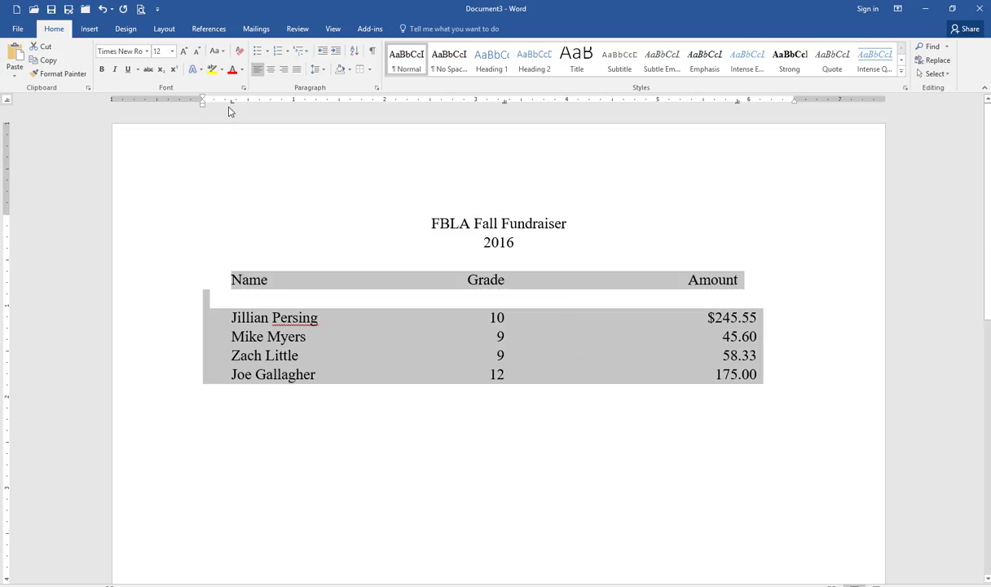
pyautogui.moveTo(232, 104); pyautogui.dragTo(261, 107)
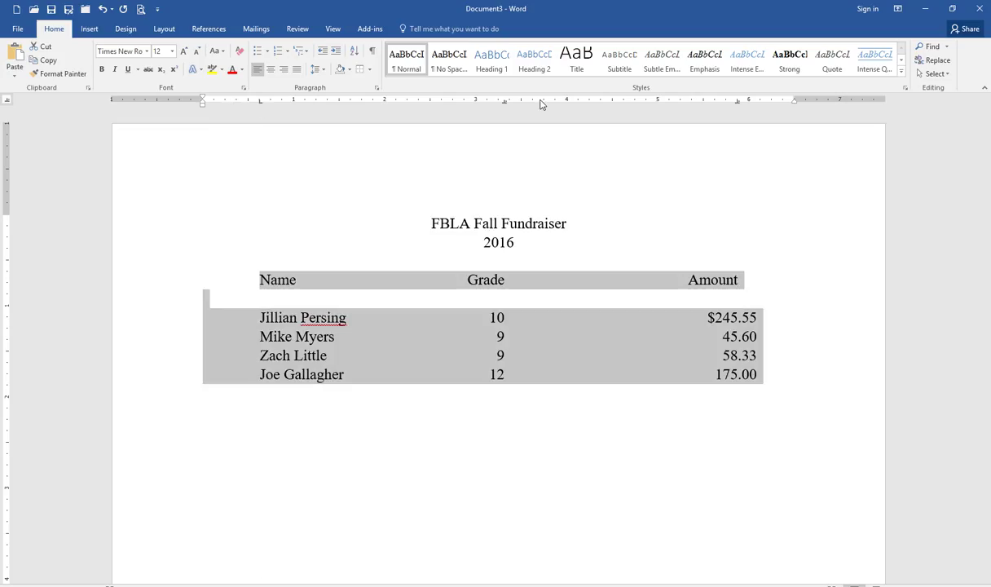
pyautogui.moveTo(738, 106); pyautogui.dragTo(705, 106)
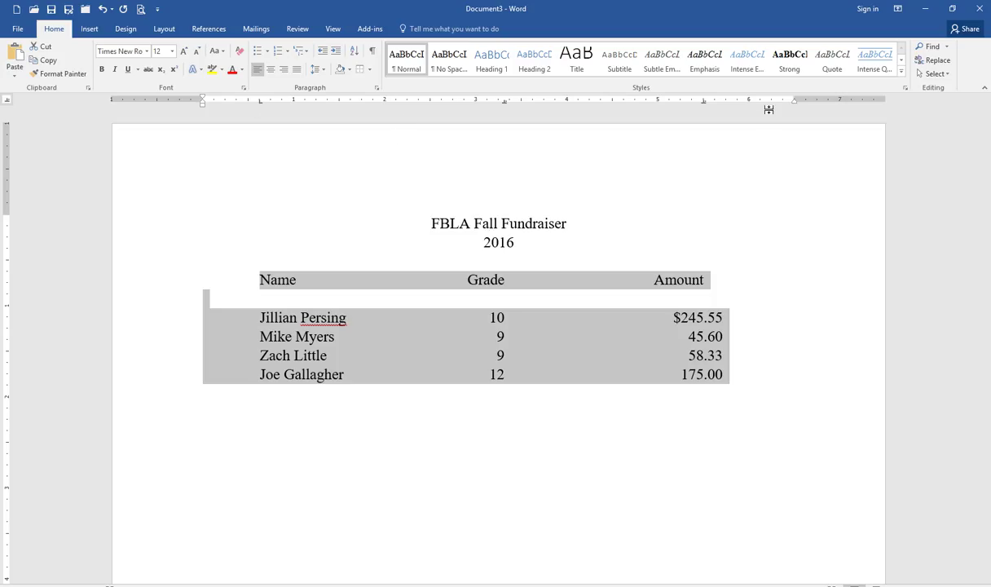
pyautogui.moveTo(705, 105); pyautogui.dragTo(697, 106)
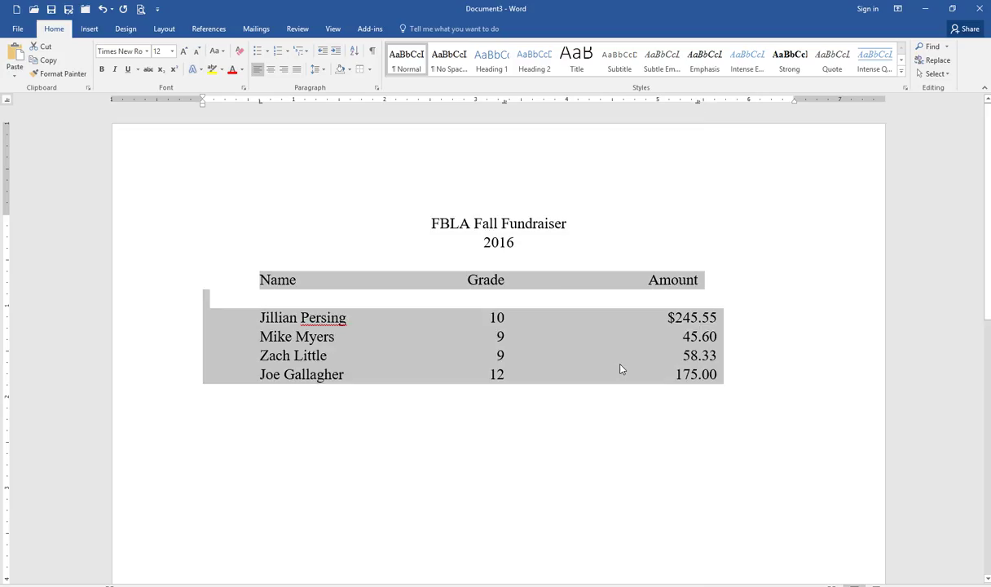
pyautogui.click(520, 400)
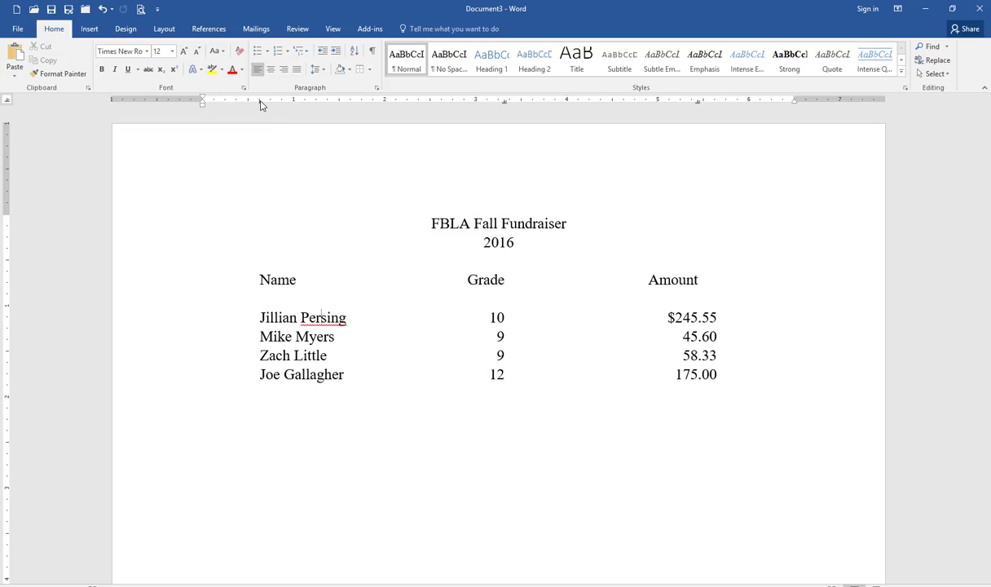
pyautogui.moveTo(261, 104); pyautogui.dragTo(294, 104)
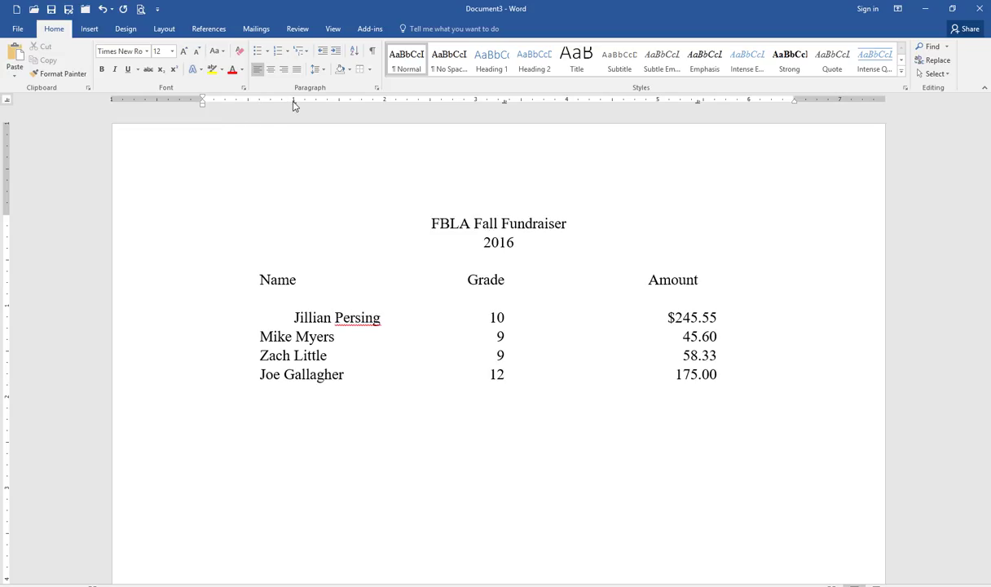
pyautogui.click(103, 10)
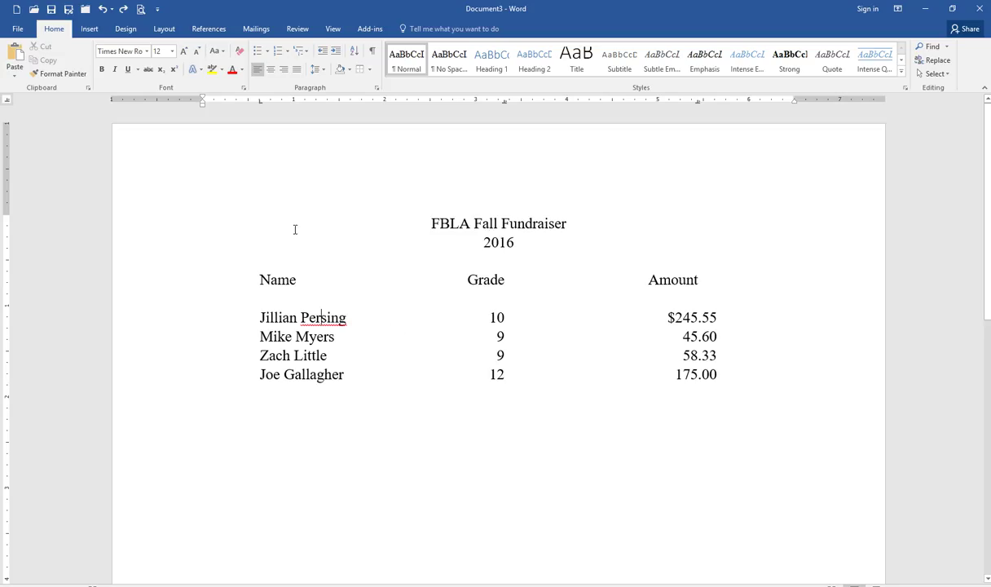
# Nudge the header row's Name, Grade and Amount tab stops right over their columns
pyautogui.moveTo(261, 279); pyautogui.dragTo(689, 288)
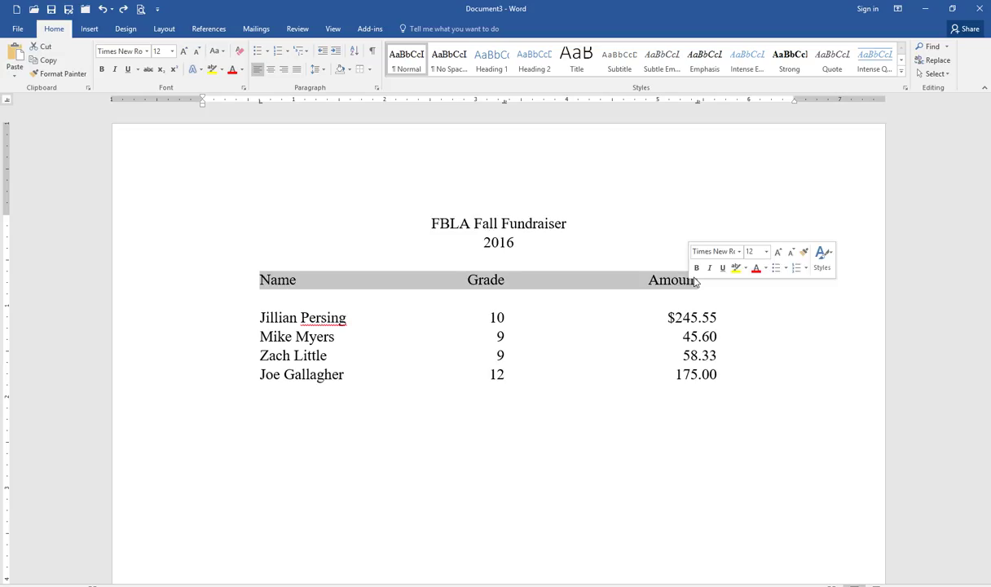
pyautogui.moveTo(260, 105); pyautogui.dragTo(271, 105)
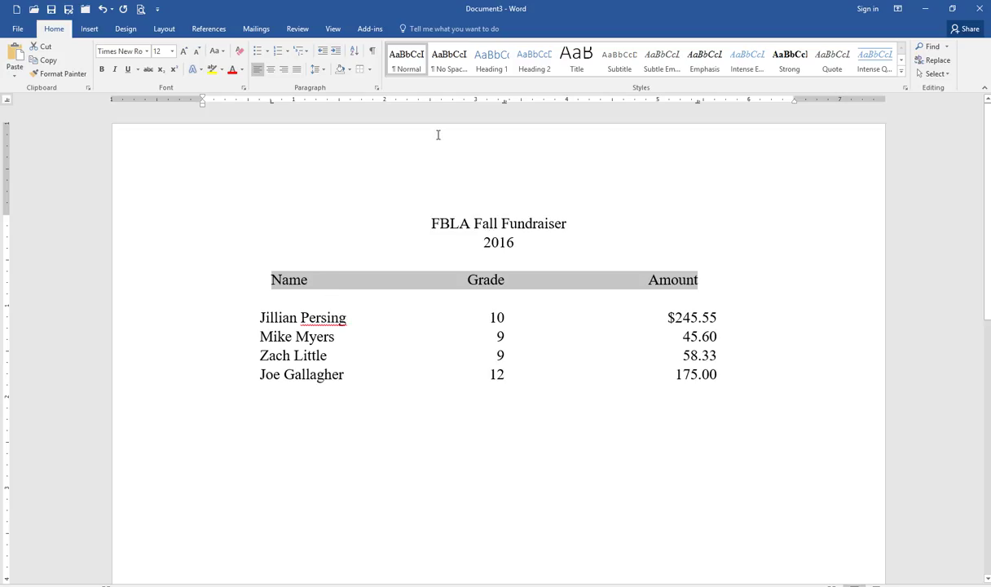
pyautogui.moveTo(506, 105); pyautogui.dragTo(516, 107)
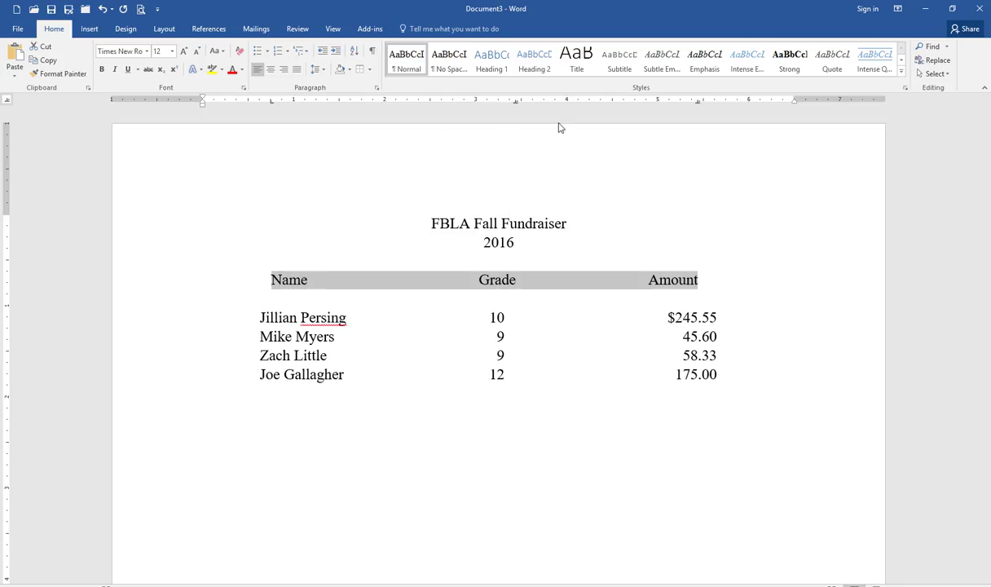
pyautogui.moveTo(698, 107)
pyautogui.mouseDown()
pyautogui.moveTo(720, 113)
pyautogui.moveTo(710, 179)
pyautogui.mouseUp()
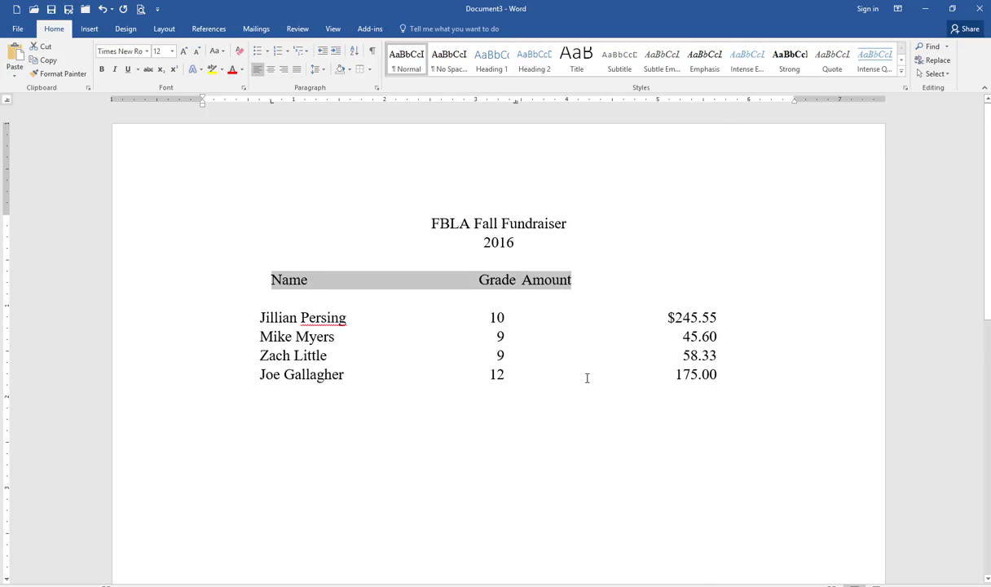
pyautogui.click(103, 9)
pyautogui.moveTo(701, 104)
pyautogui.mouseDown()
pyautogui.moveTo(728, 106)
pyautogui.moveTo(716, 104)
pyautogui.mouseUp()
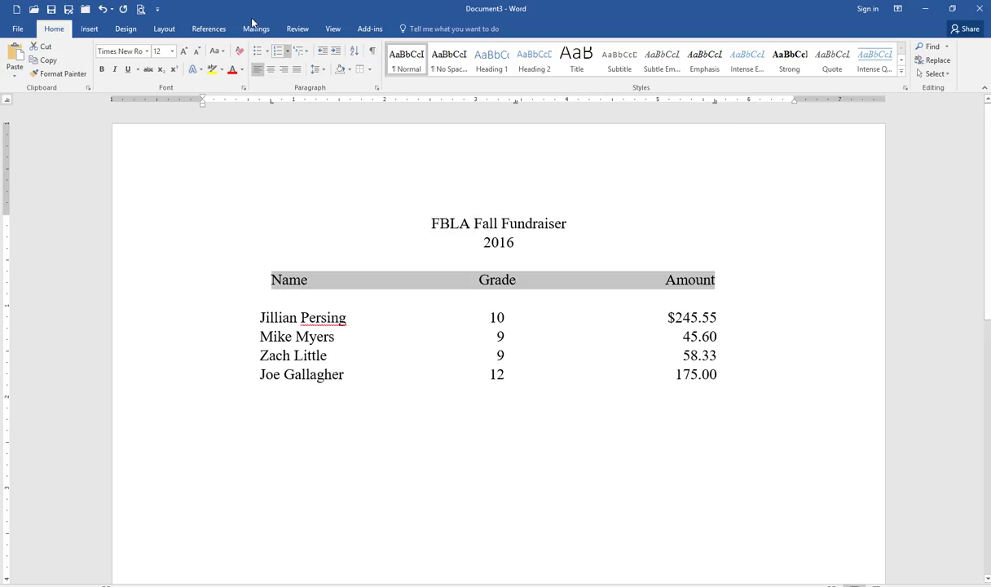
# Bold the selected Name, Grade, Amount header row, then deselect it
pyautogui.click(102, 70)
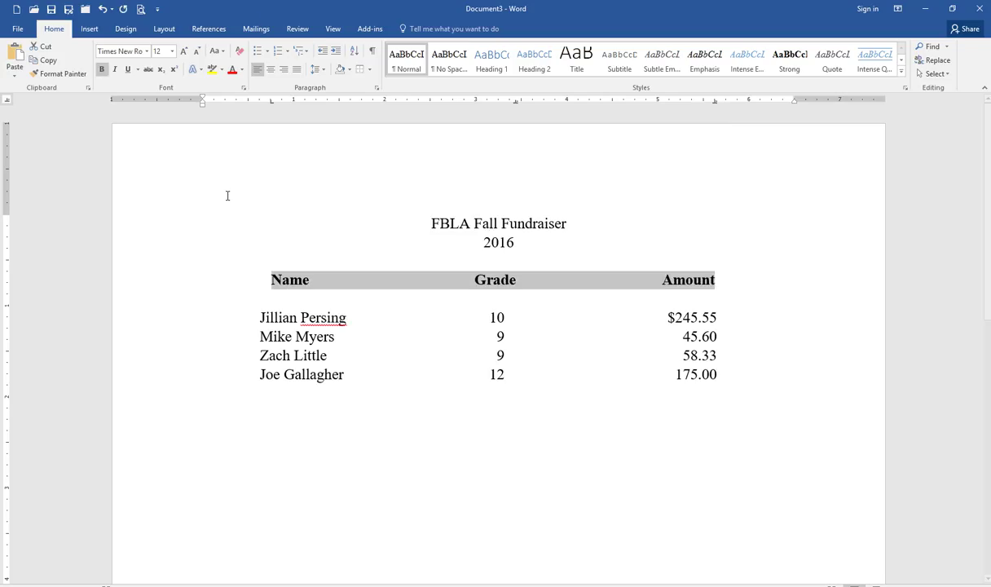
pyautogui.click(356, 333)
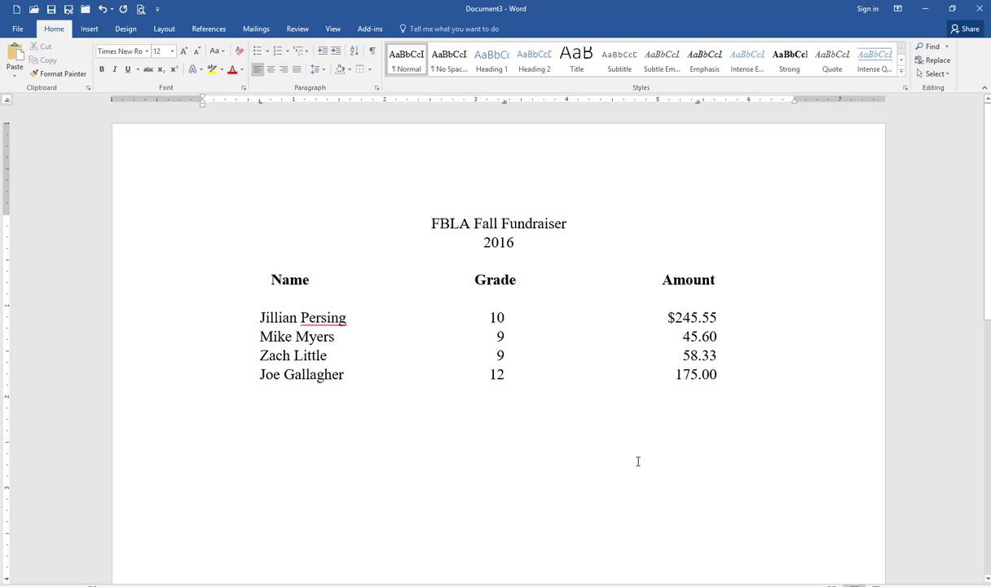